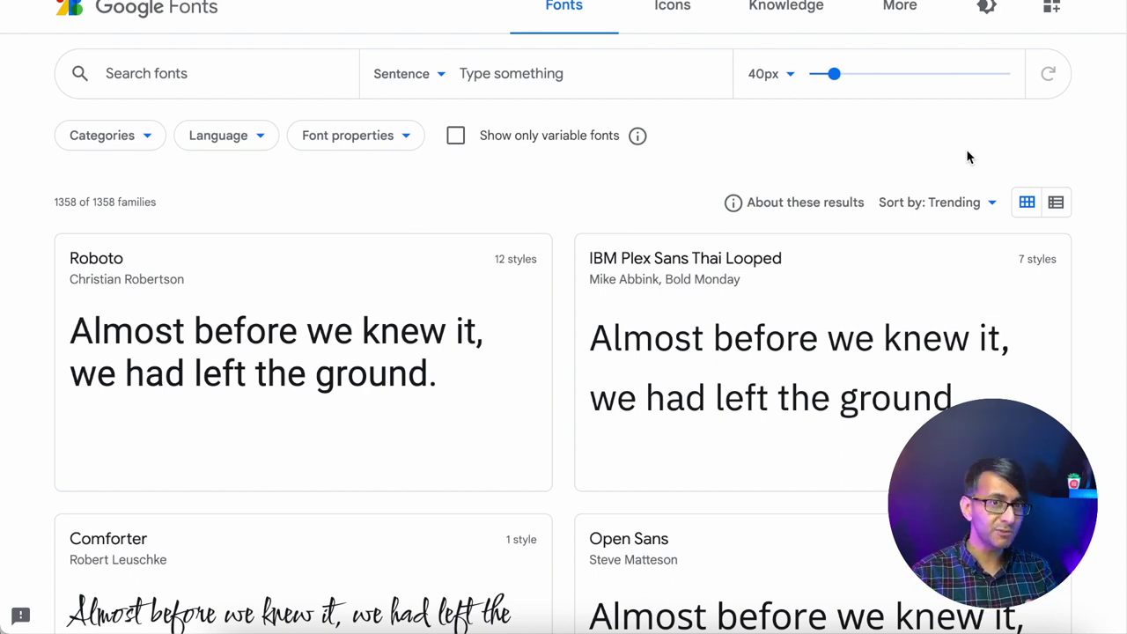
Search Google Fonts for 'lato', then browse the Lato page's styles, About and Glyphs sections
left_click(206, 77)
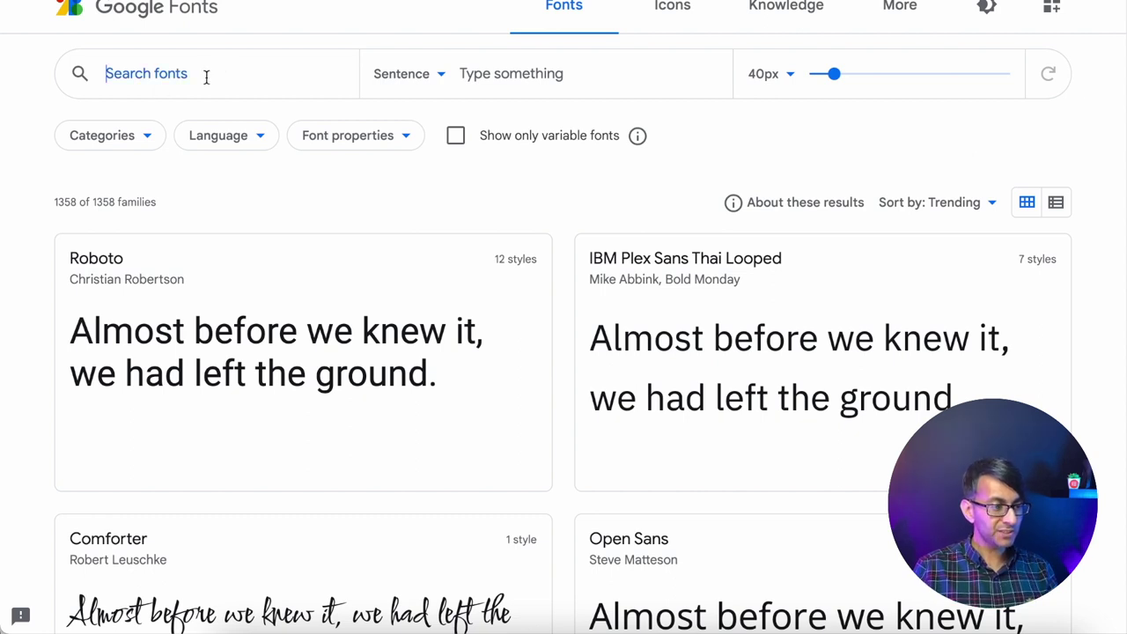
type("lato")
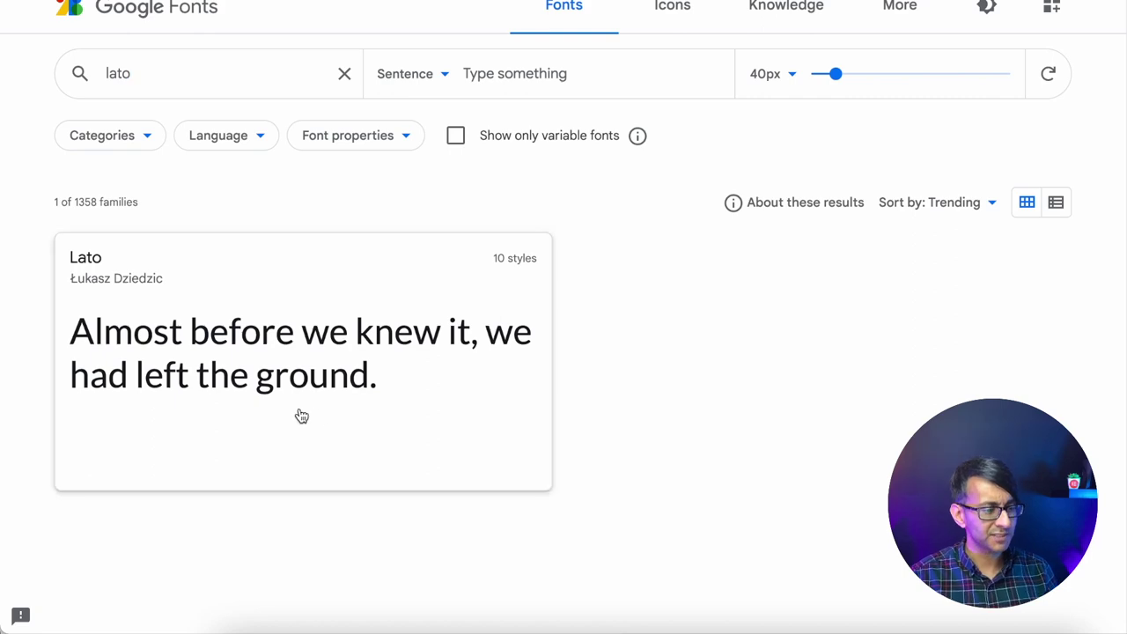
left_click(362, 408)
scroll(536, 493, "down", 5)
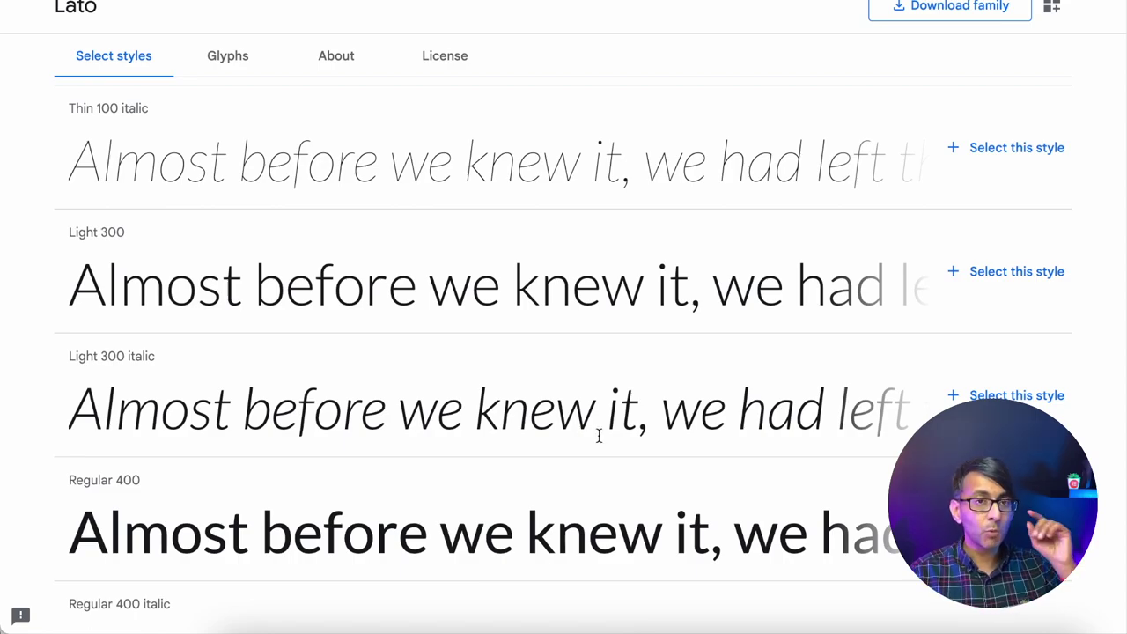
scroll(590, 445, "down", 15)
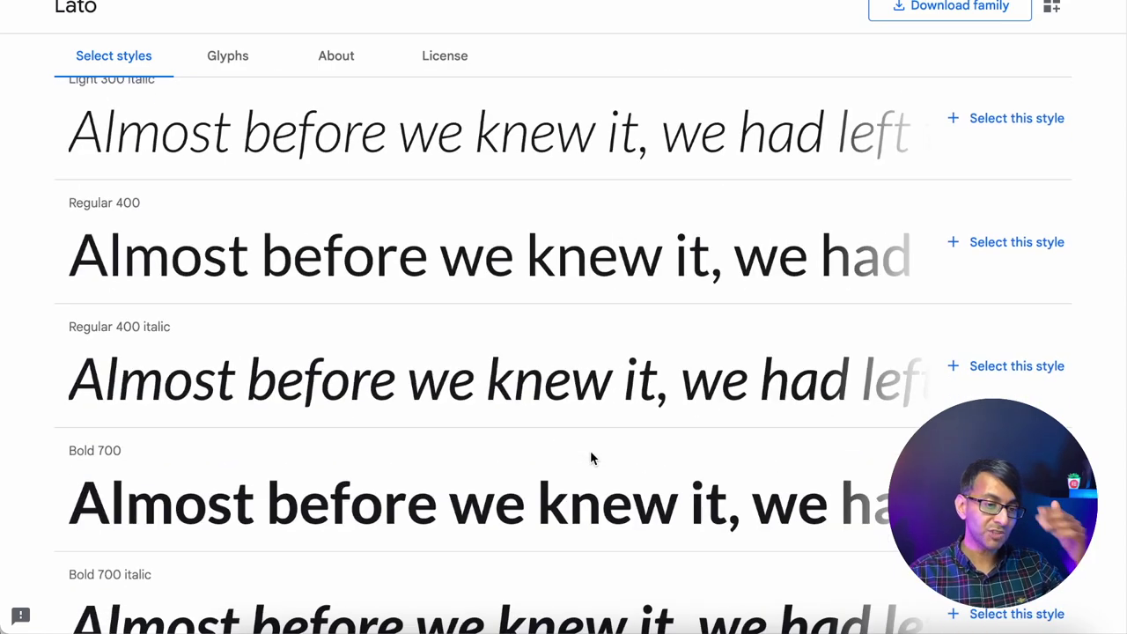
scroll(592, 458, "up", 3)
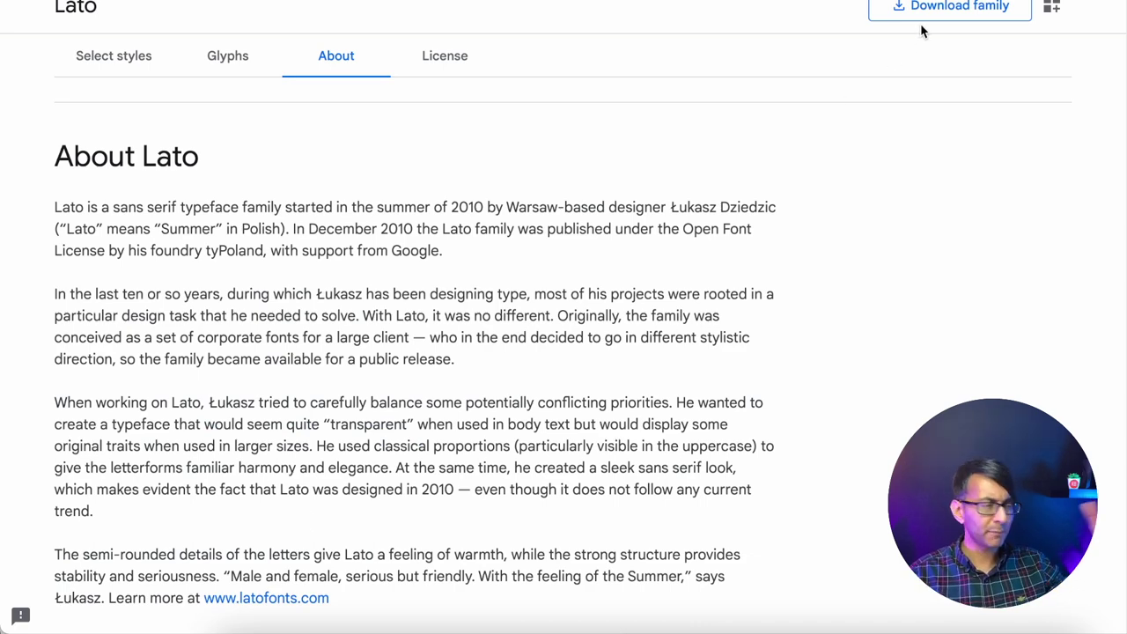
scroll(582, 339, "up", 5)
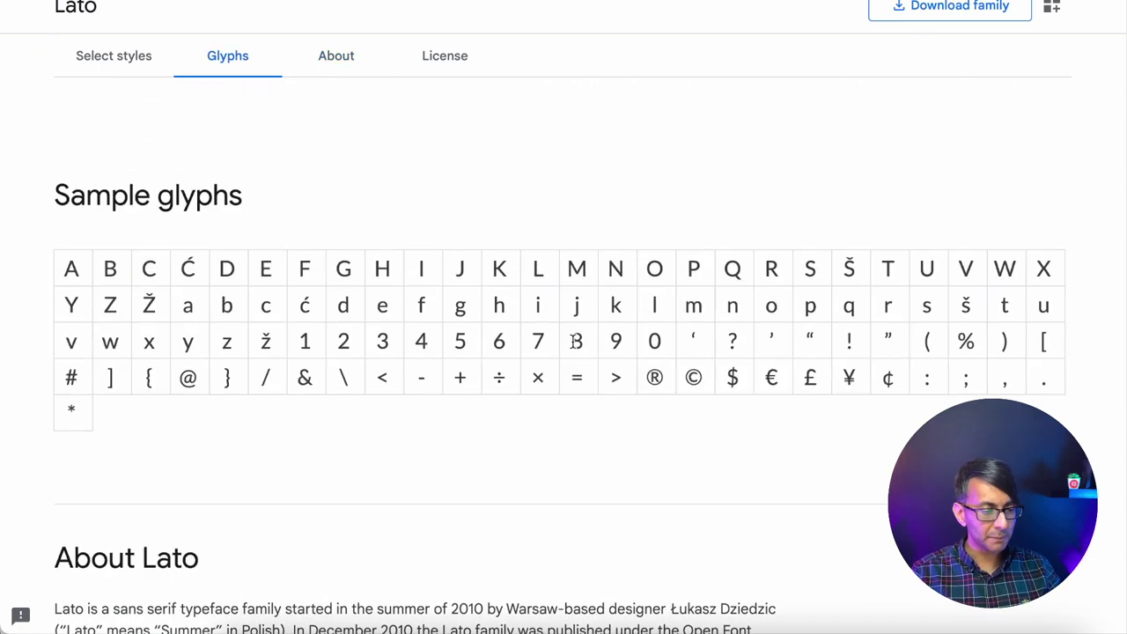
scroll(582, 346, "up", 4)
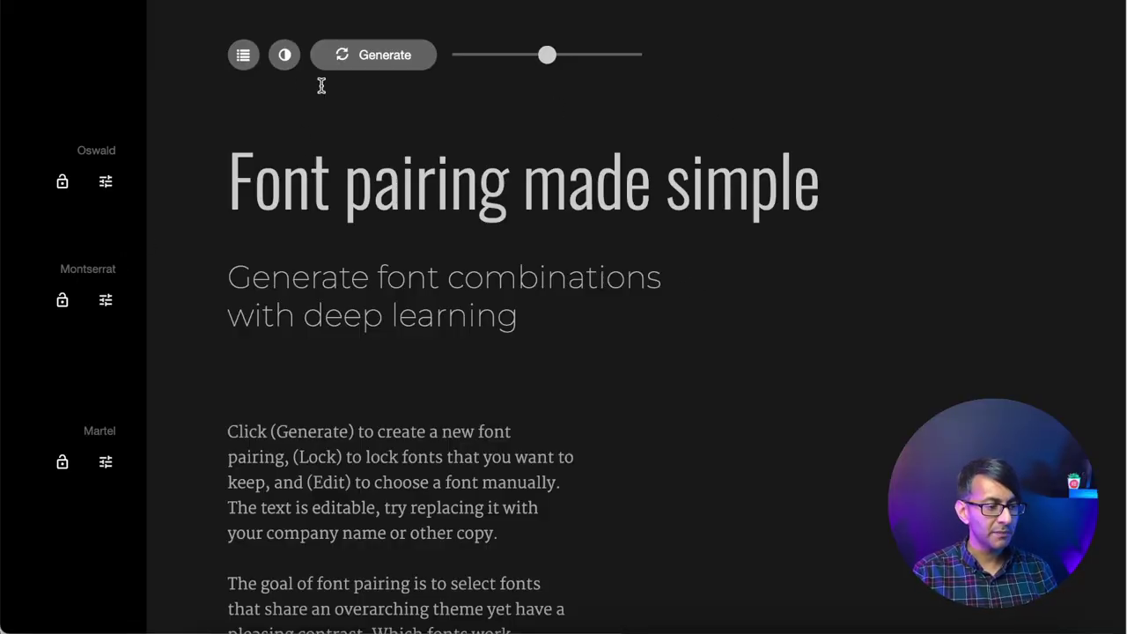
left_click(289, 63)
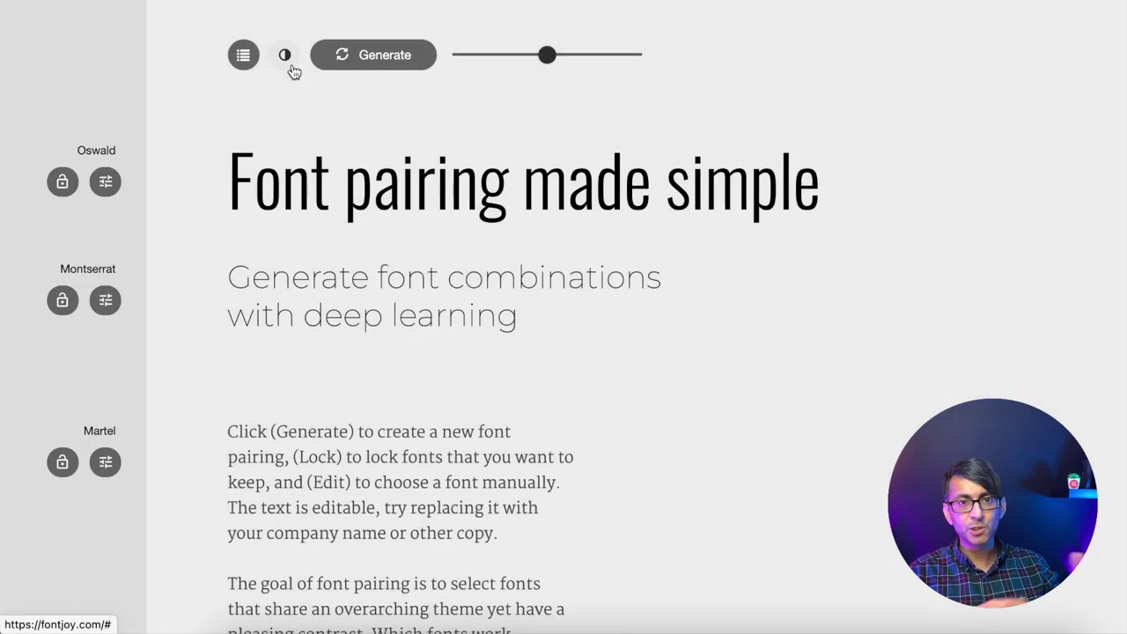
left_click(292, 66)
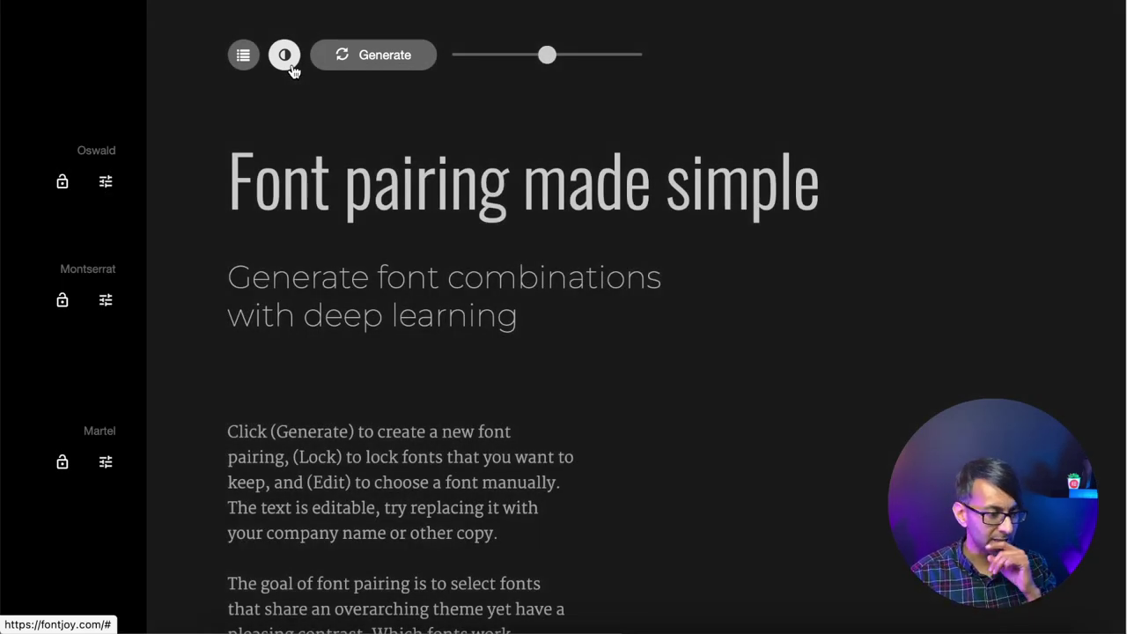
left_click(242, 55)
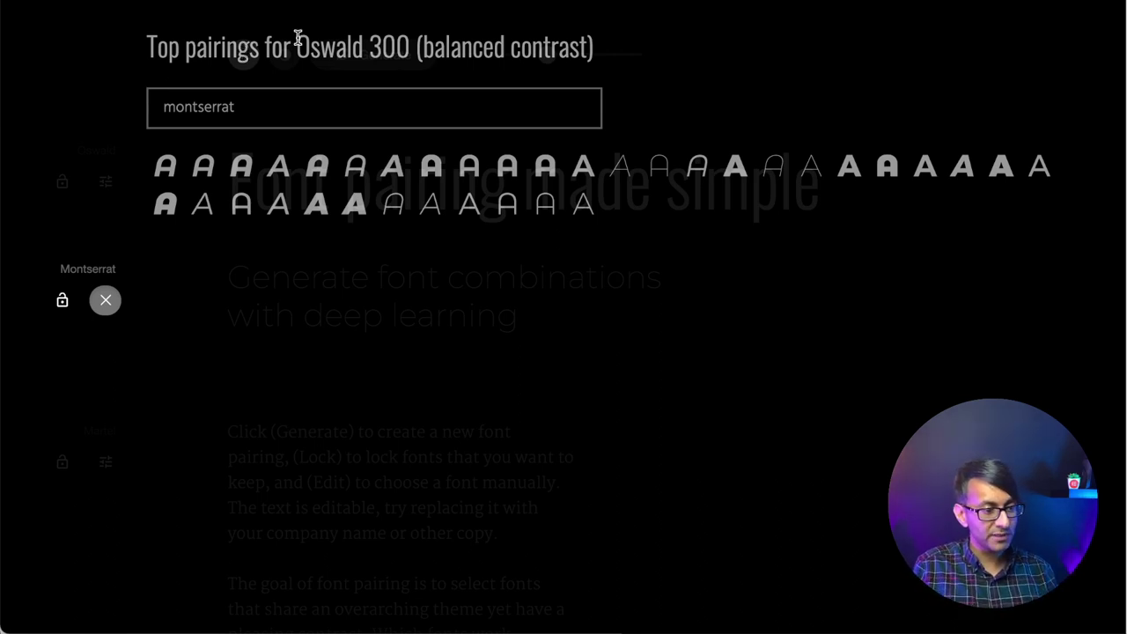
left_click(108, 301)
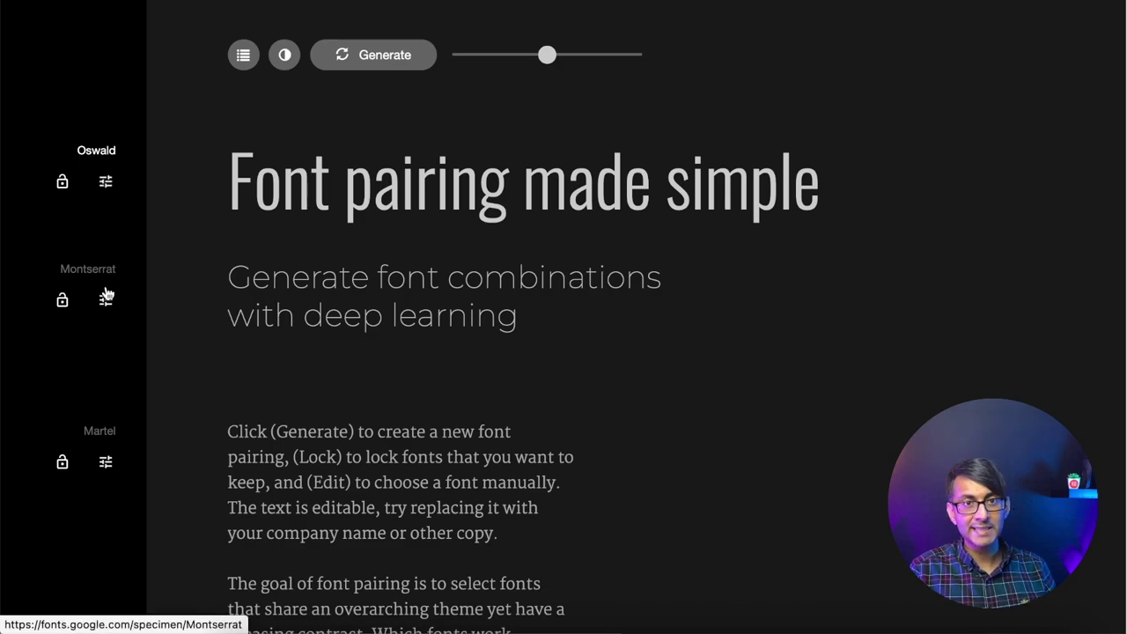
left_click(94, 152)
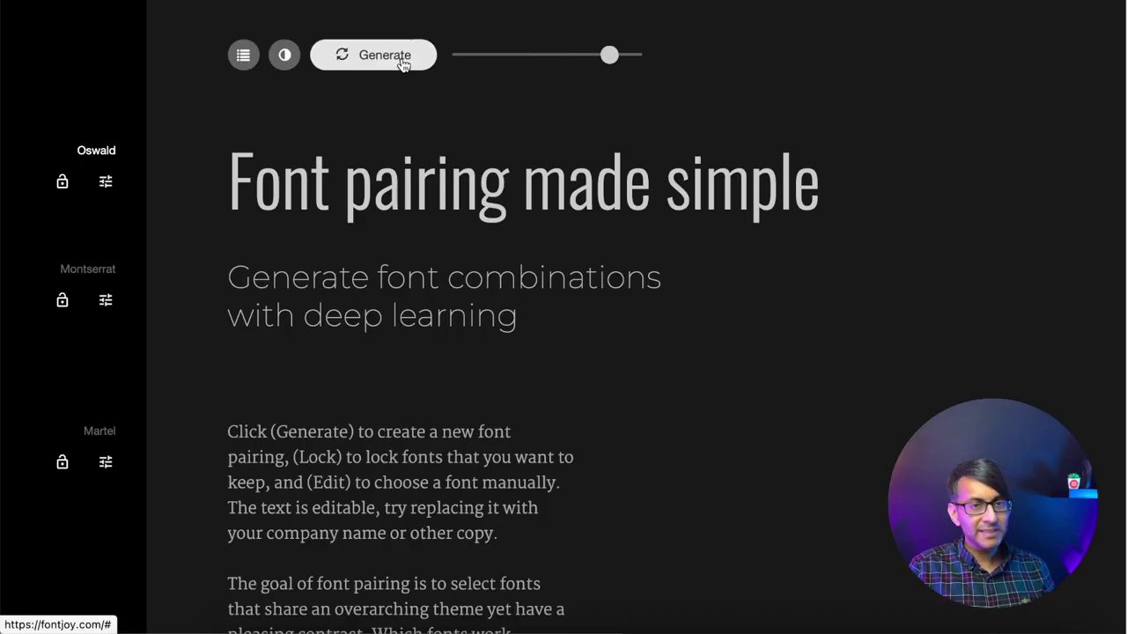
Generate new pairings repeatedly until Catamaran, Montserrat and Ek Mukta appear
left_click(407, 60)
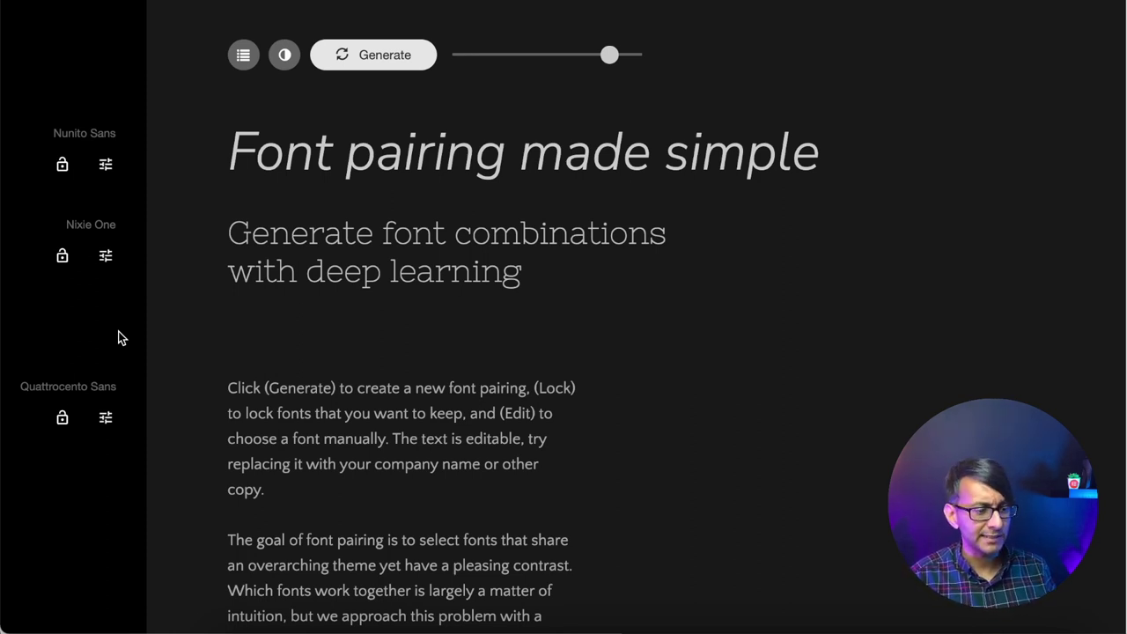
left_click(394, 64)
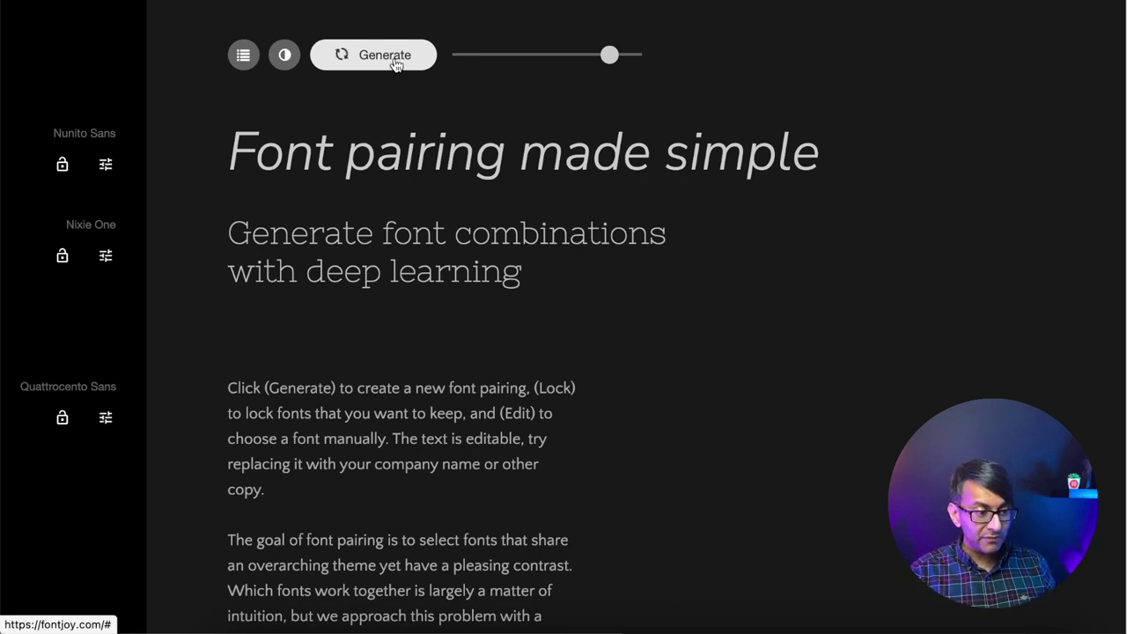
left_click(396, 65)
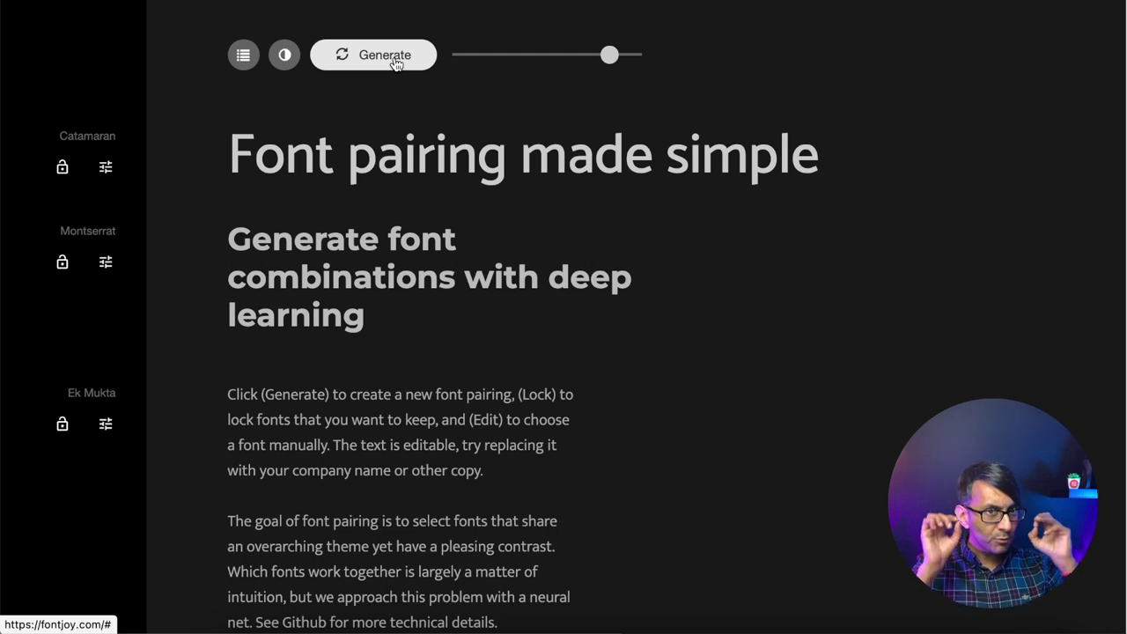
Replace the Catamaran heading with Montserrat 100 by searching the header font list
left_click(106, 169)
left_click(228, 106)
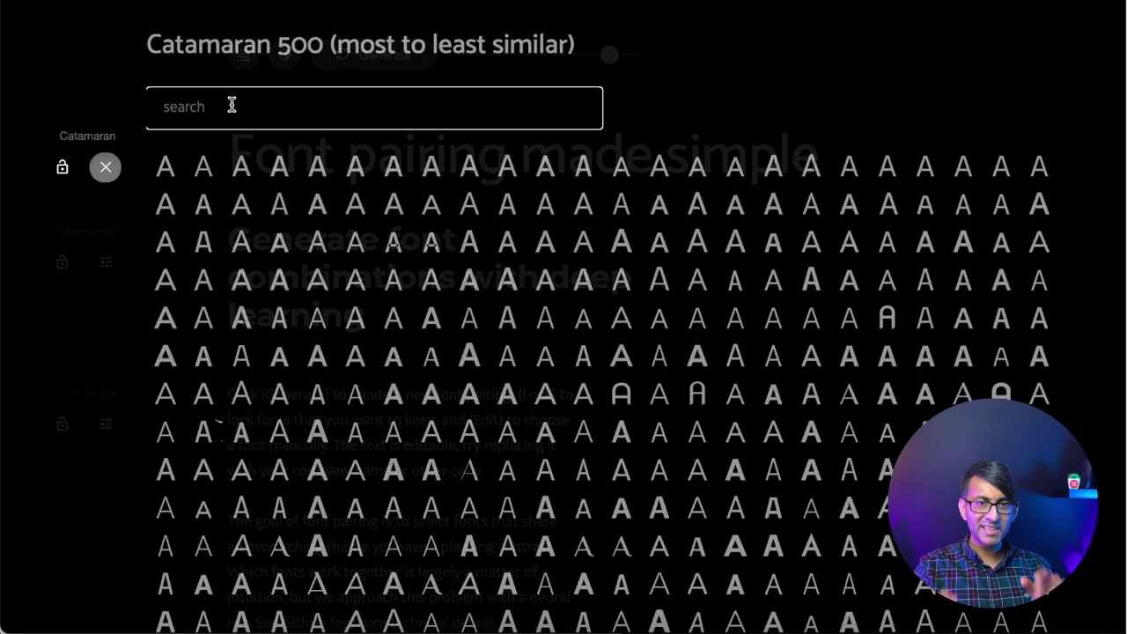
type("Mobt")
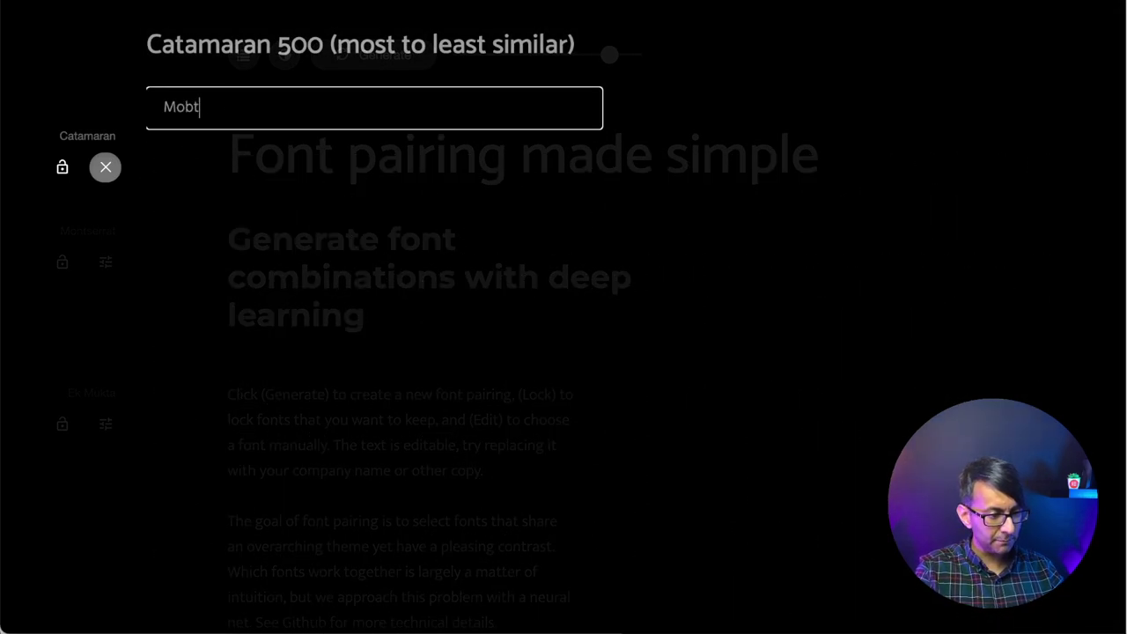
key("BackSpace")
key("BackSpace")
type("nts")
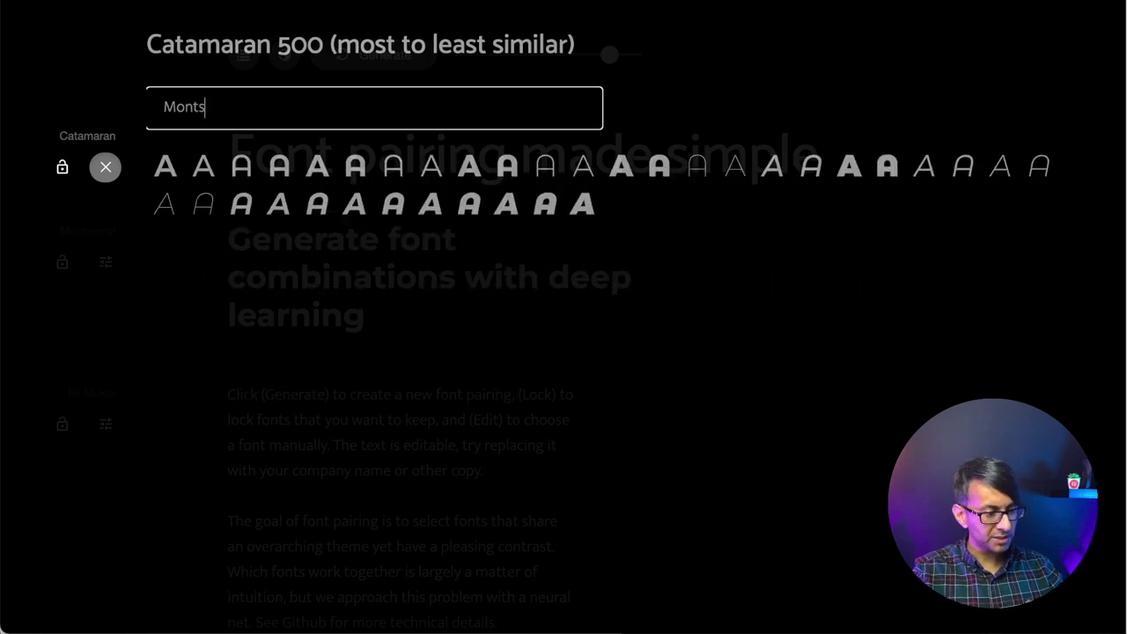
type("er")
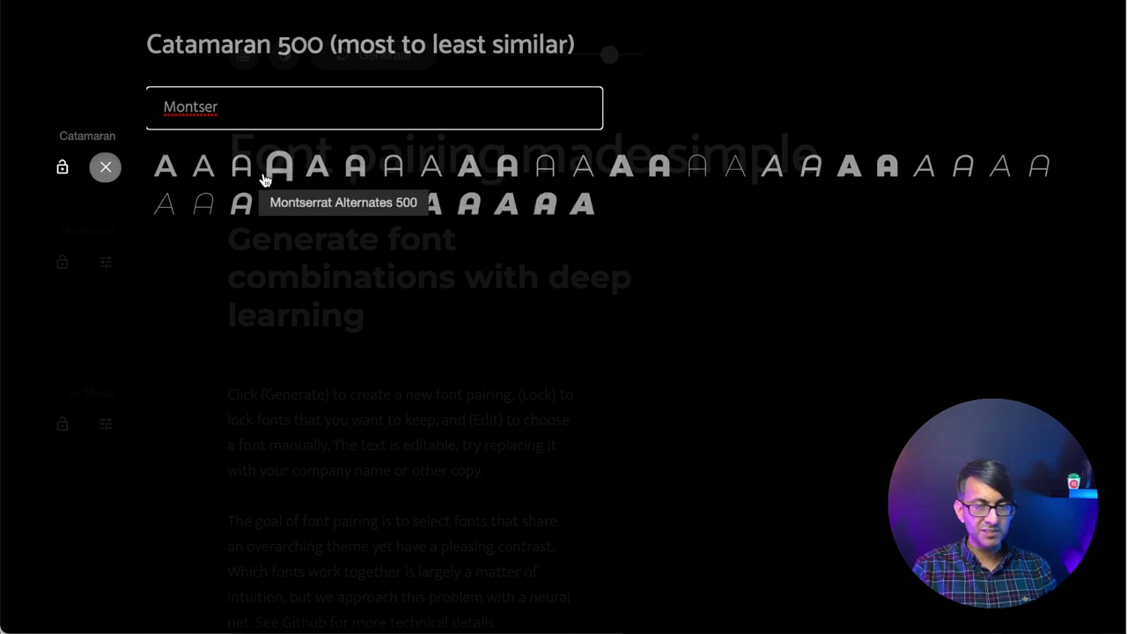
left_click(734, 180)
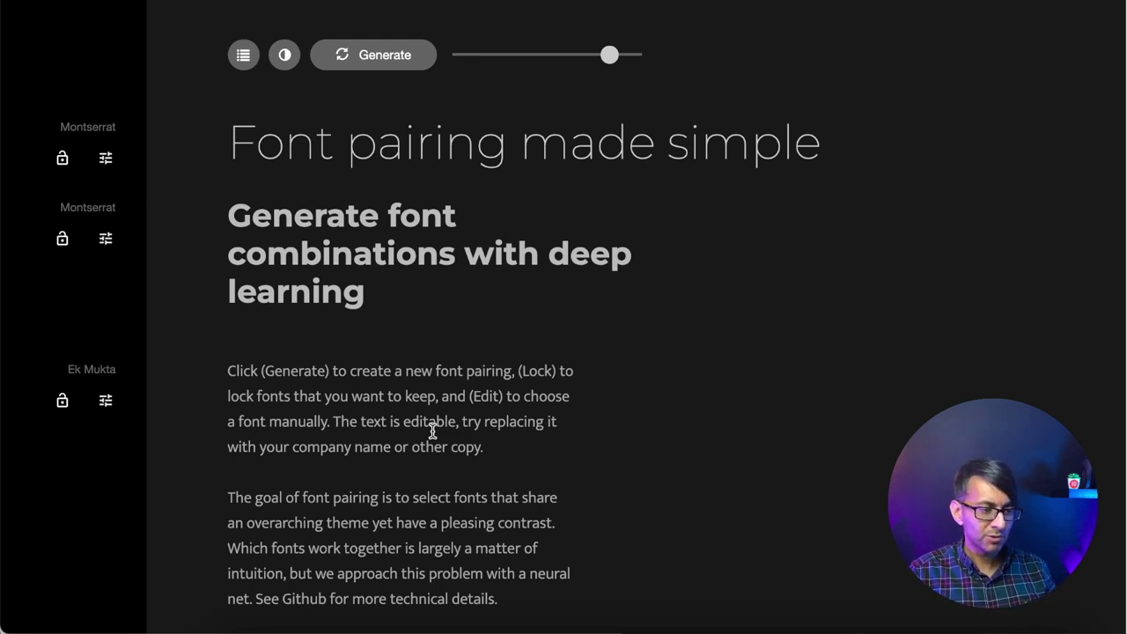
Set the subheading font to Raleway 500 from the subheader's replacement font list
left_click(106, 240)
left_click(206, 95)
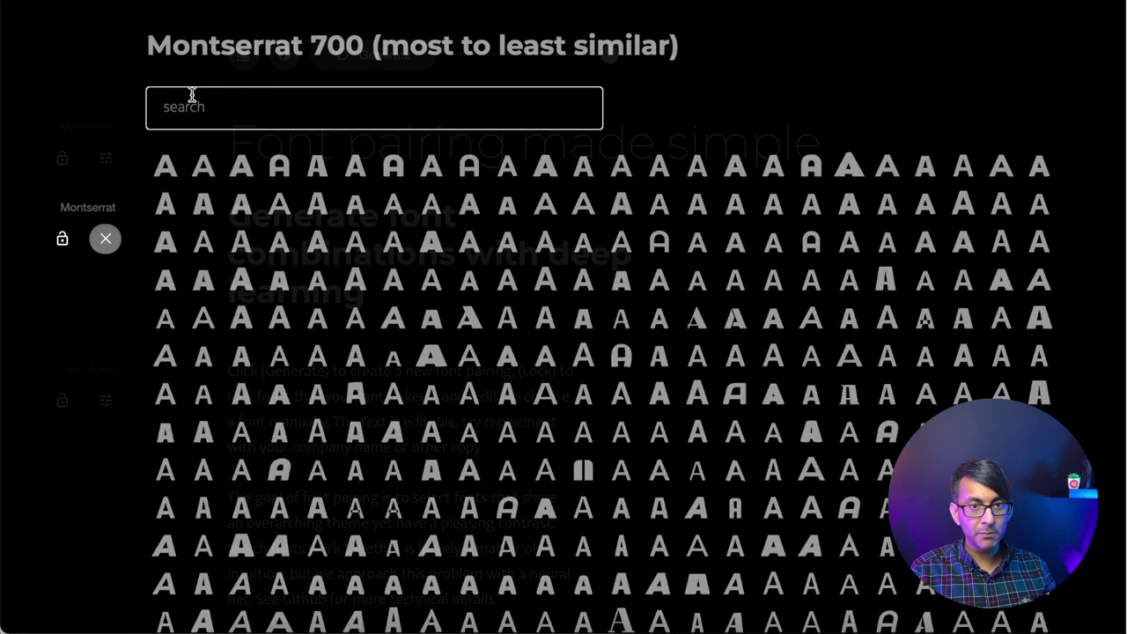
type("lato")
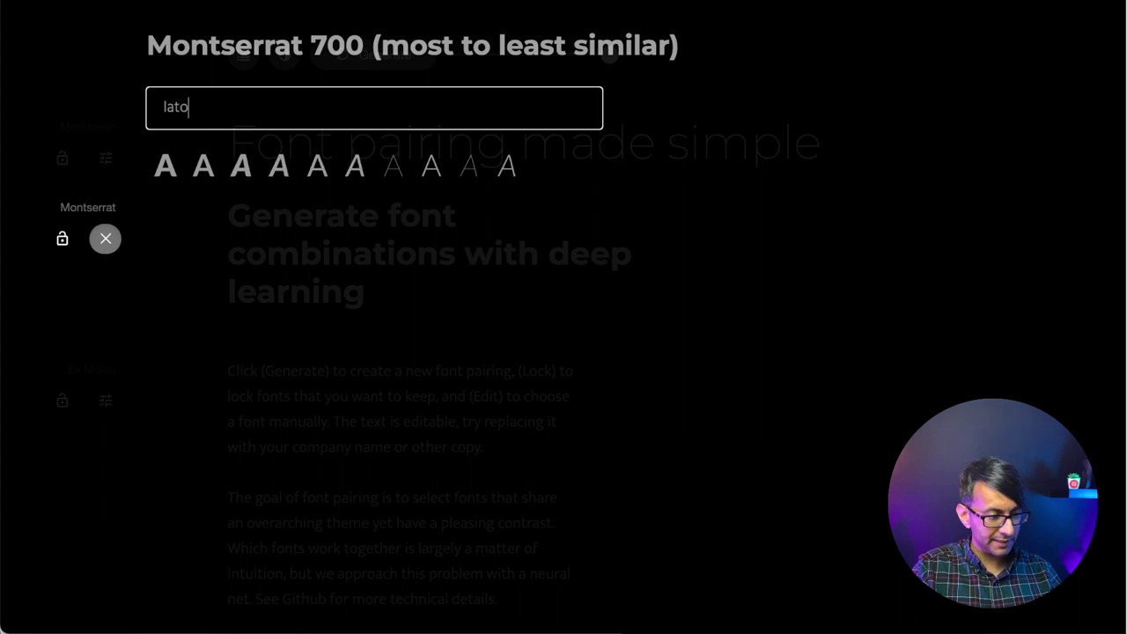
key("BackSpace")
key("BackSpace")
key("BackSpace")
key("BackSpace")
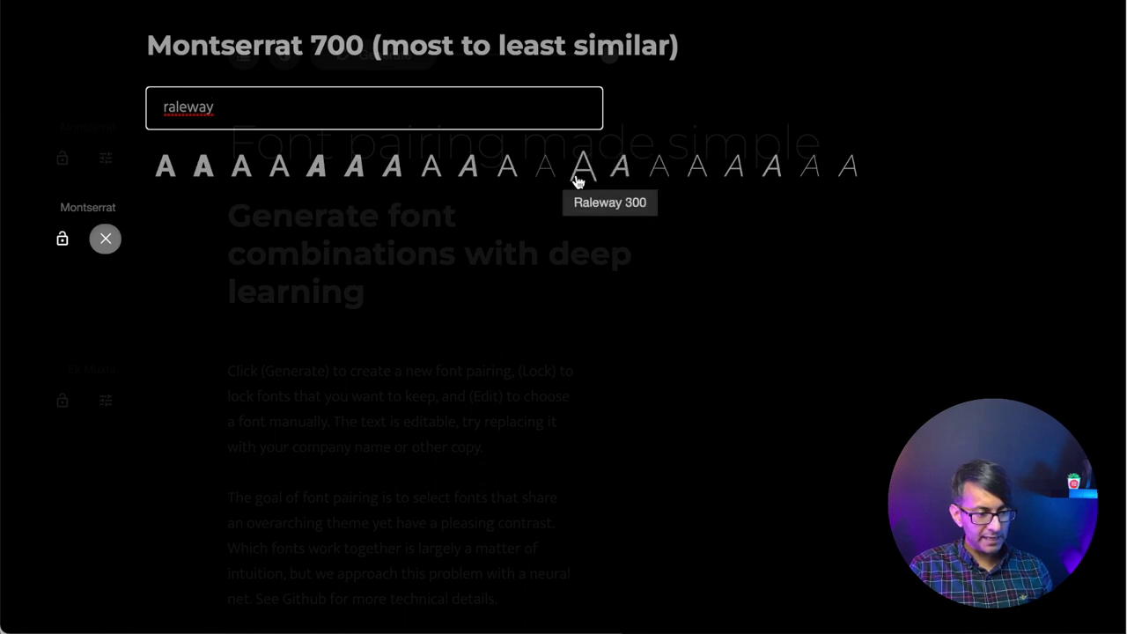
left_click(422, 169)
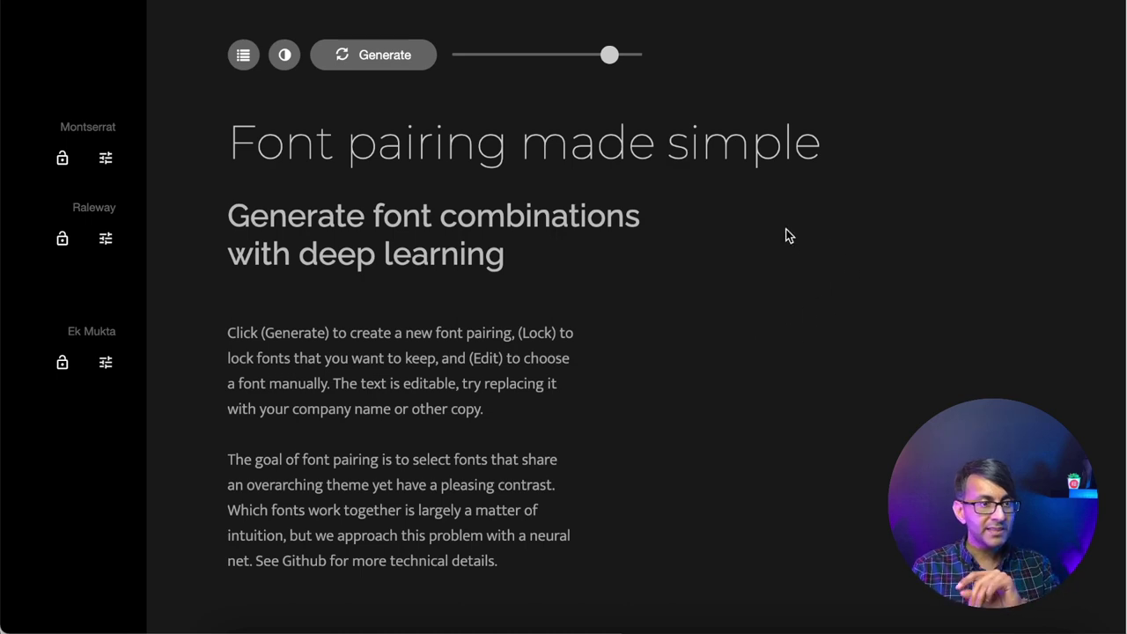
Search the heading font list for 'orb', then 'two', and apply Shadows Into Light Two
left_click(106, 159)
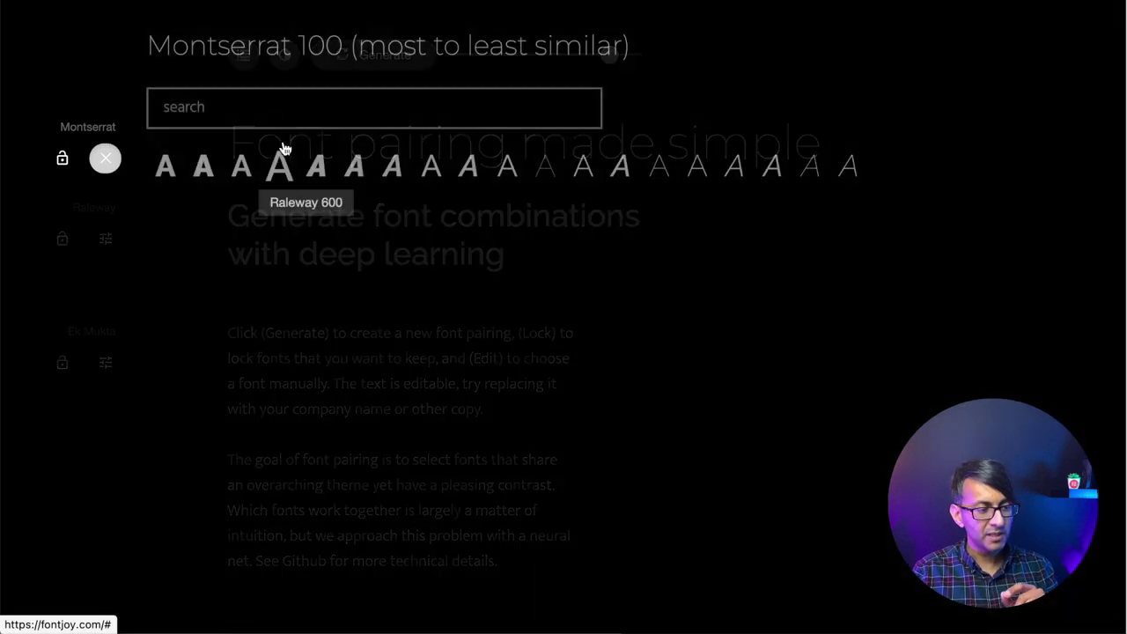
left_click(276, 111)
type("orb")
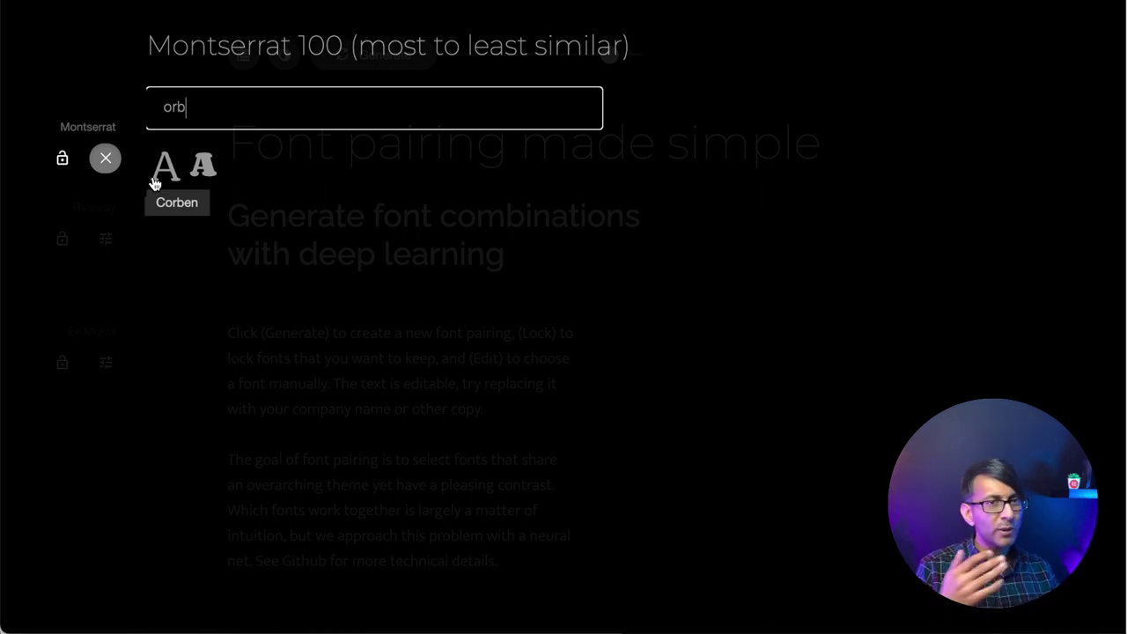
double_click(162, 106)
left_click_drag(163, 107, 154, 106)
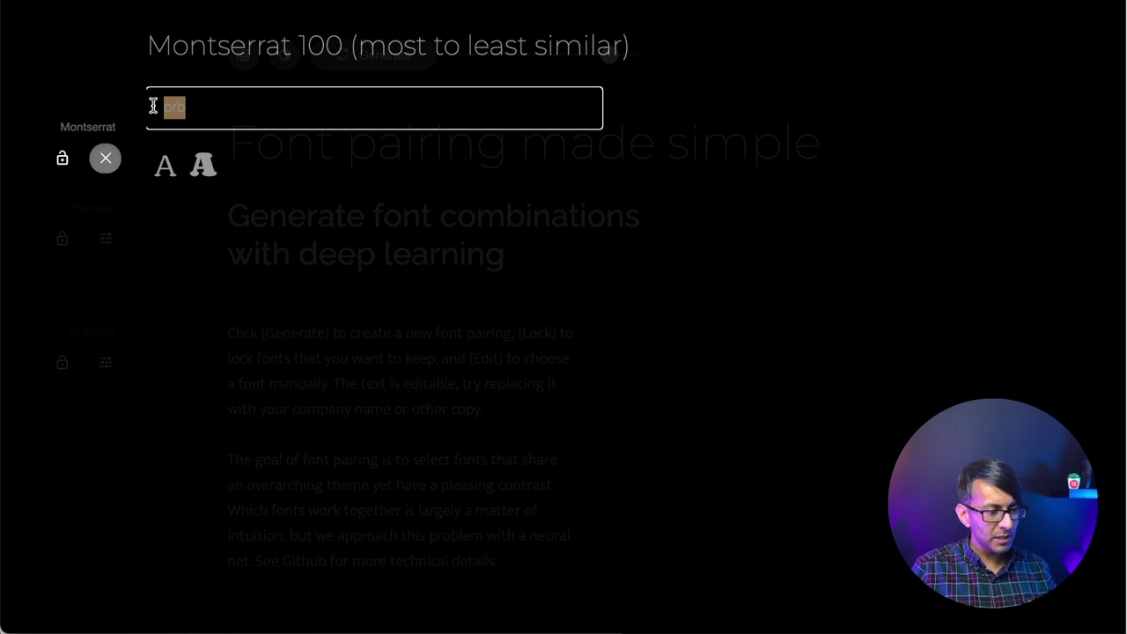
type("two")
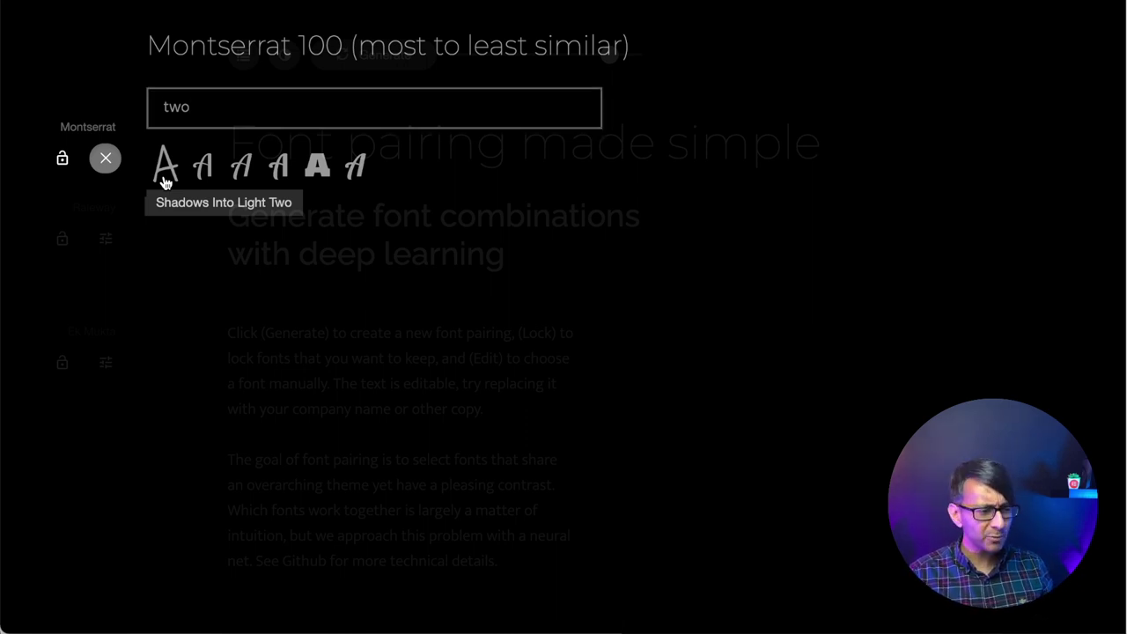
left_click(164, 177)
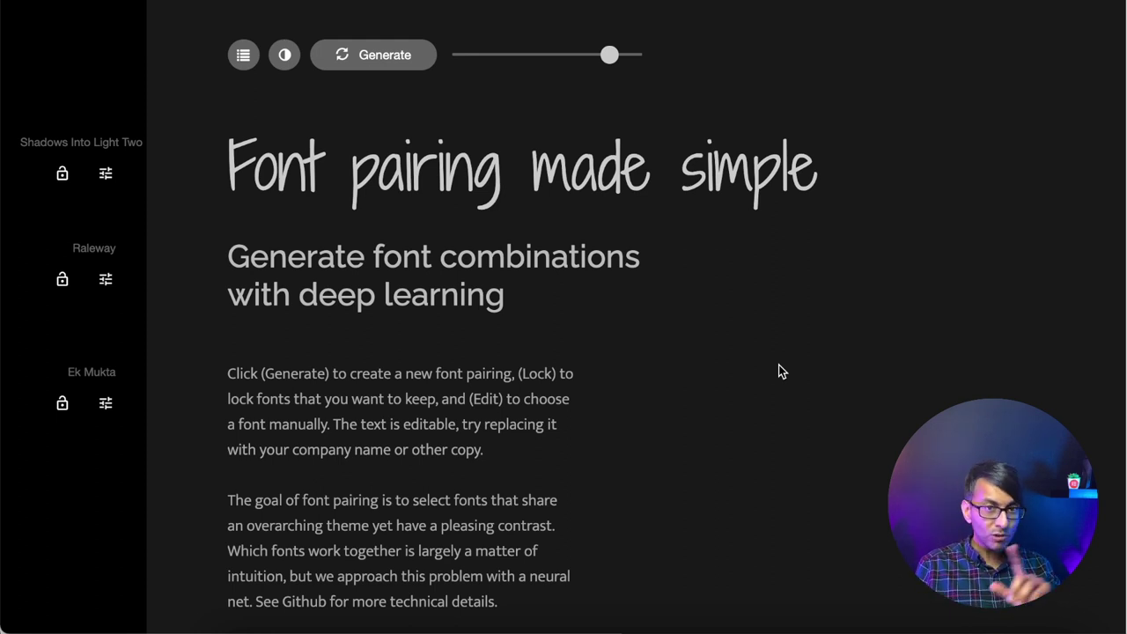
left_click(67, 414)
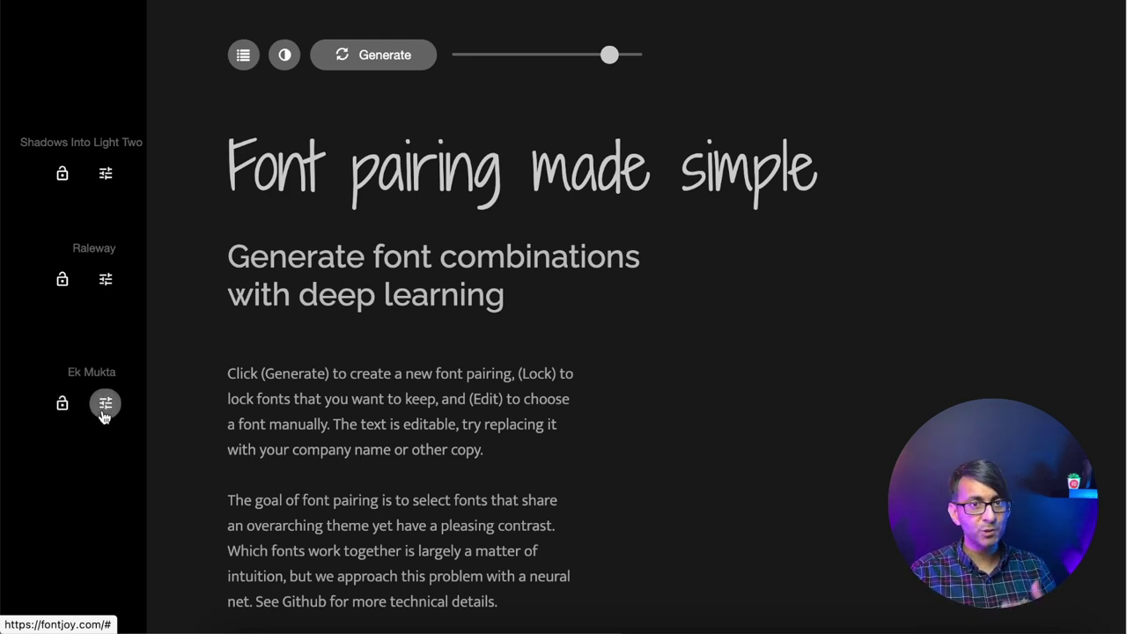
Search the body text's replacement font list for 'roboto'
left_click(104, 407)
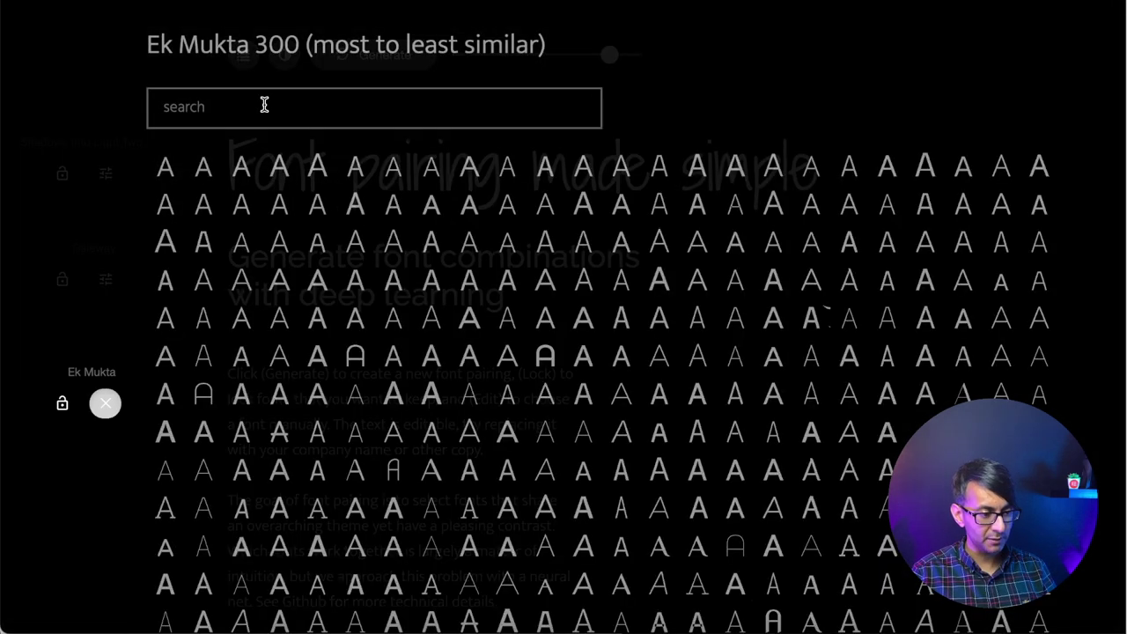
type("roboto")
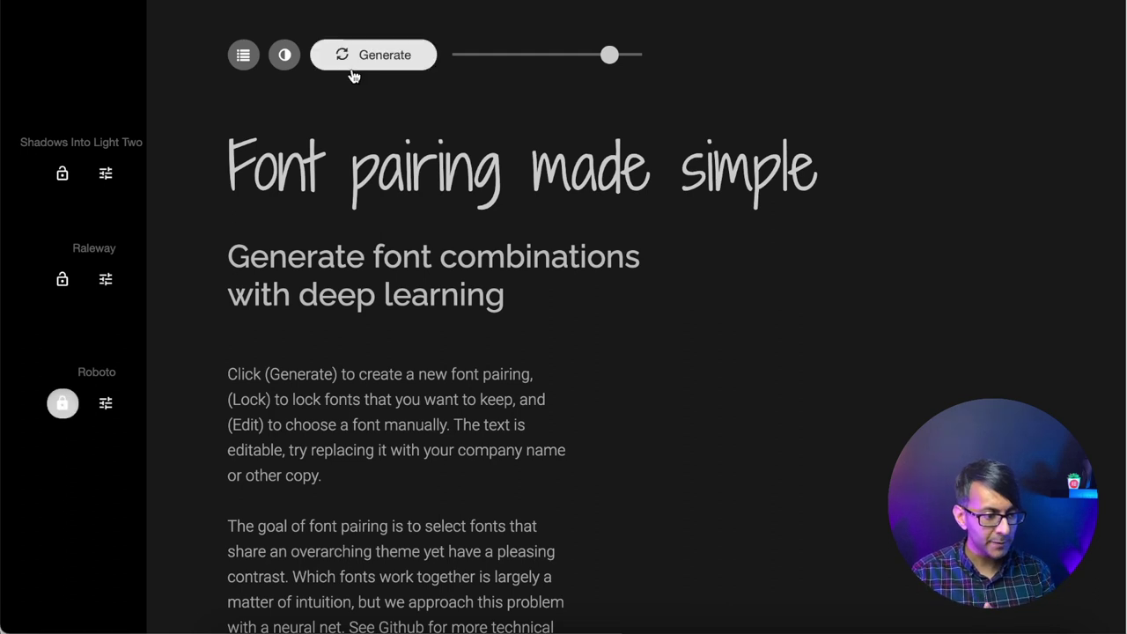
Generate a new header and subheader pairing while the Roboto body font stays locked
left_click(357, 71)
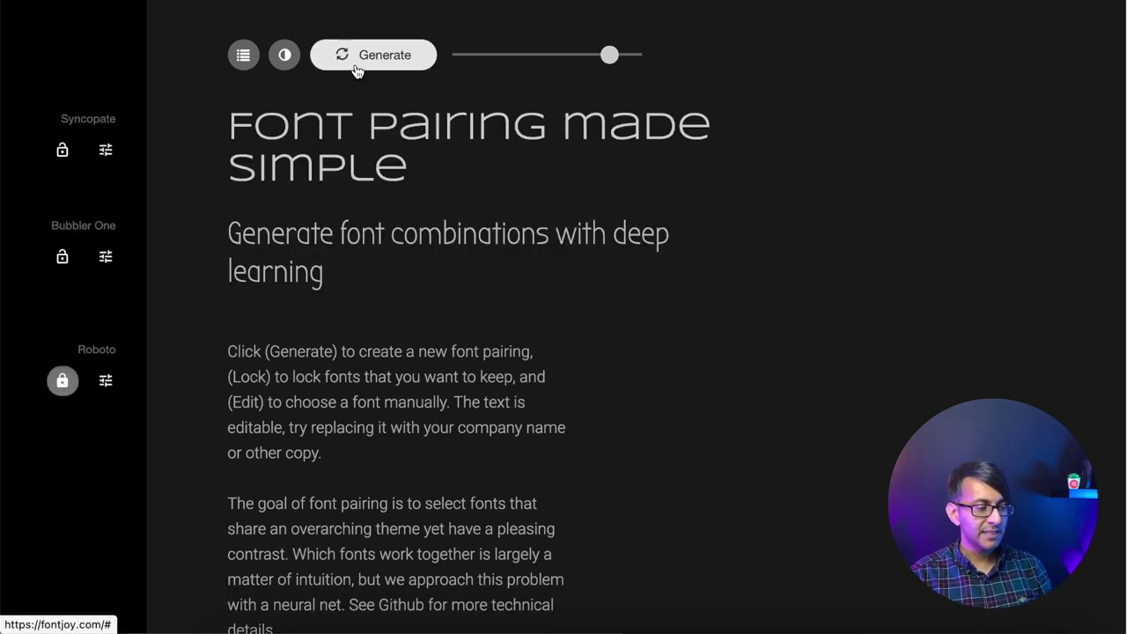